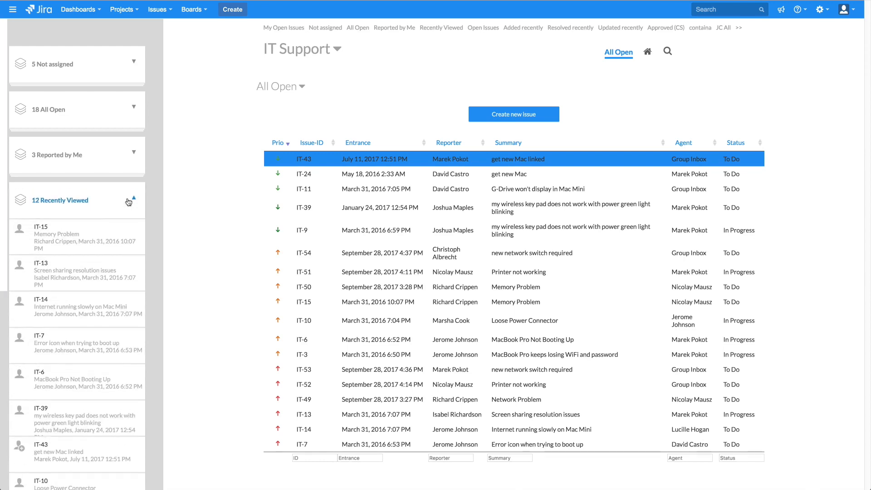
Open issue IT-68 'Memory Problem' from the Recently Viewed panel
{"action": "left_click", "coordinate": [123, 227]}
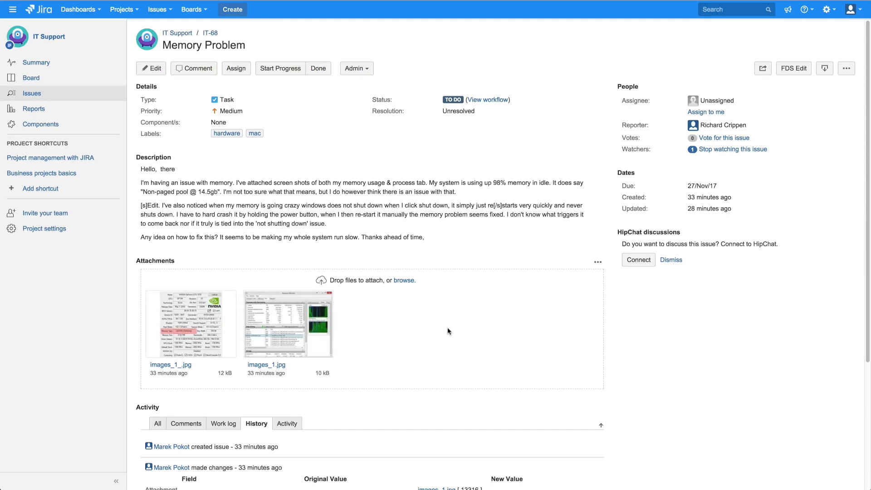
Switch IT-68 to the compact service desk view showing its activity timeline
{"action": "left_click", "coordinate": [793, 69]}
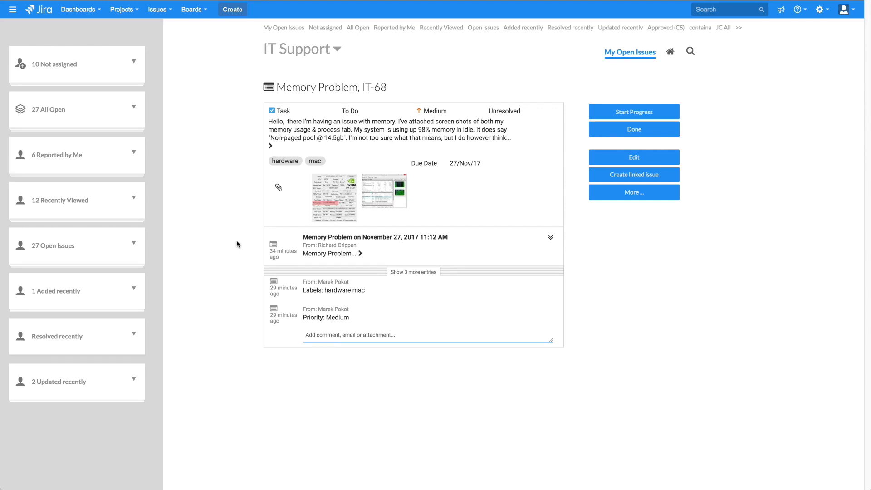
{"action": "left_click", "coordinate": [631, 194]}
{"action": "left_click", "coordinate": [347, 130]}
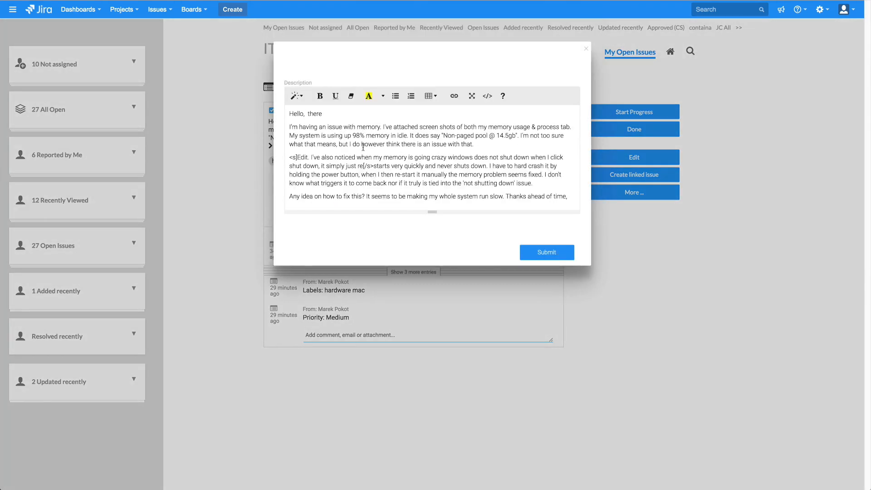
{"action": "left_click", "coordinate": [586, 50]}
{"action": "left_click", "coordinate": [316, 161]}
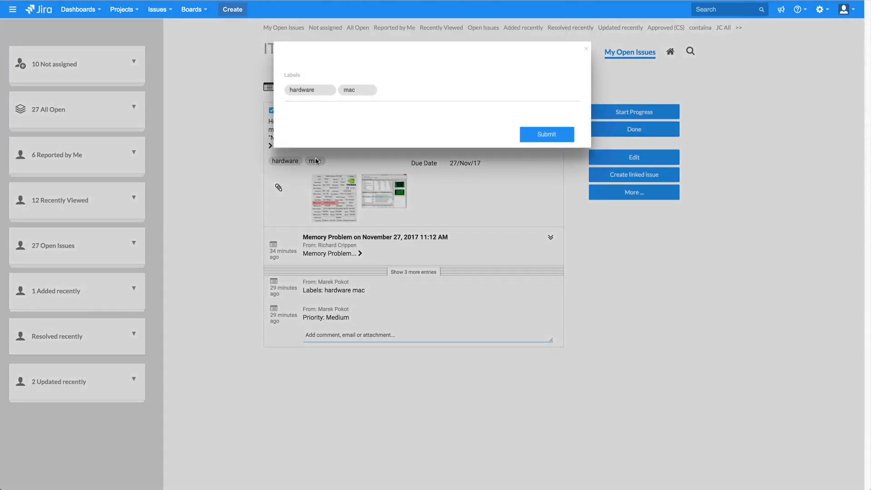
{"action": "left_click", "coordinate": [585, 49]}
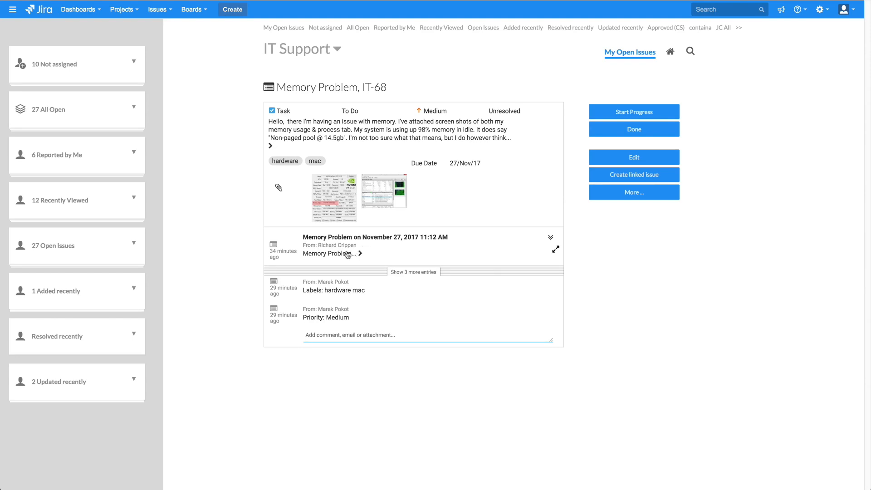
Expand IT-68's first history entry, show and hide the three extra entries, then open the View menu
{"action": "left_click", "coordinate": [347, 253]}
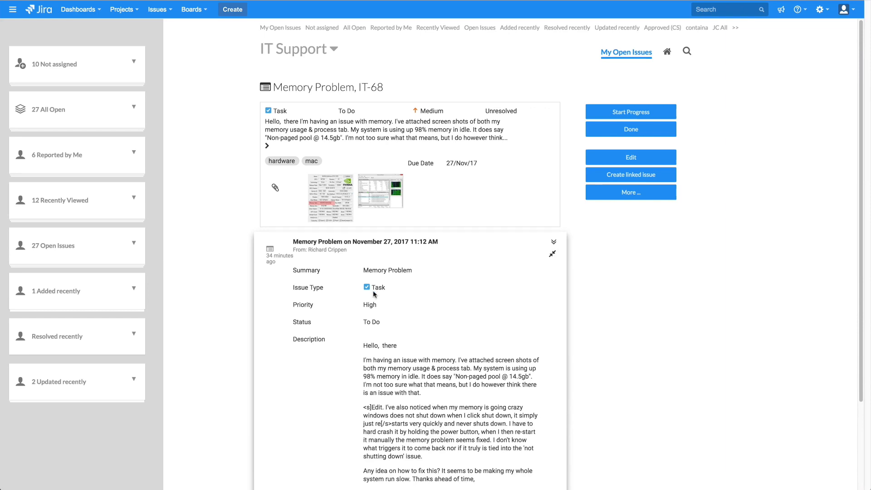
{"action": "scroll", "coordinate": [551, 188], "scroll_direction": "down", "scroll_amount": 1}
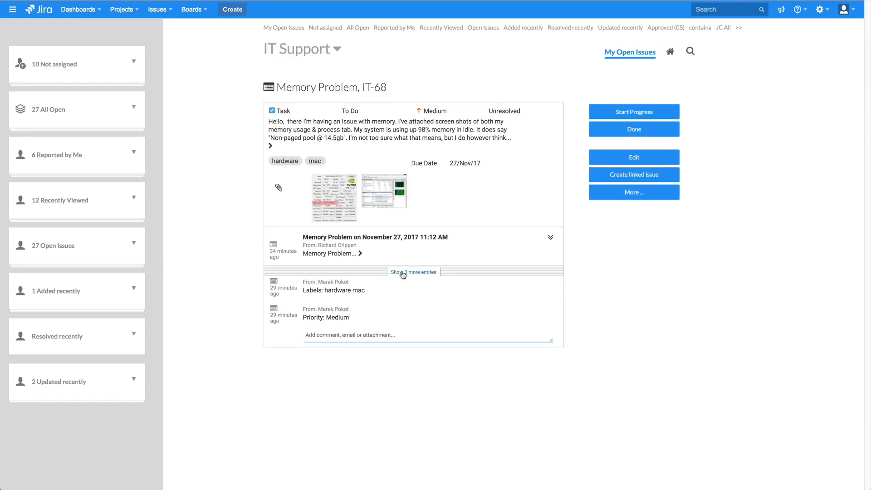
{"action": "left_click", "coordinate": [402, 272]}
{"action": "scroll", "coordinate": [431, 320], "scroll_direction": "down", "scroll_amount": 1}
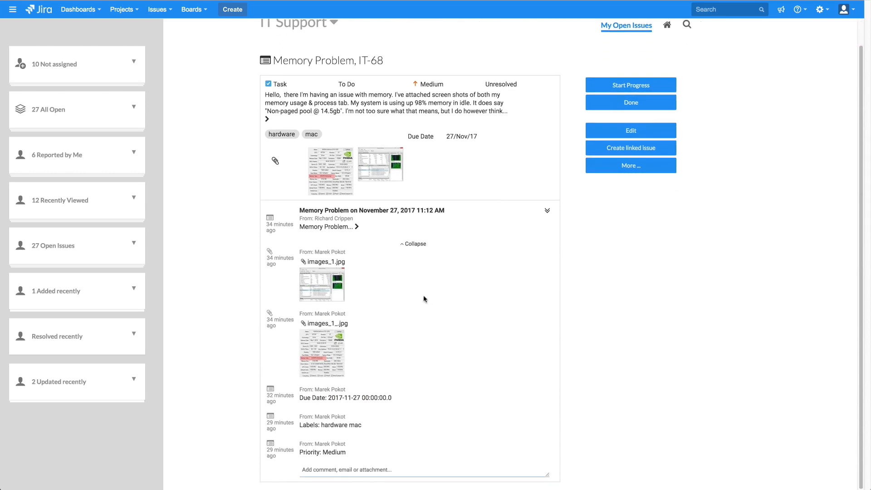
{"action": "left_click", "coordinate": [414, 244]}
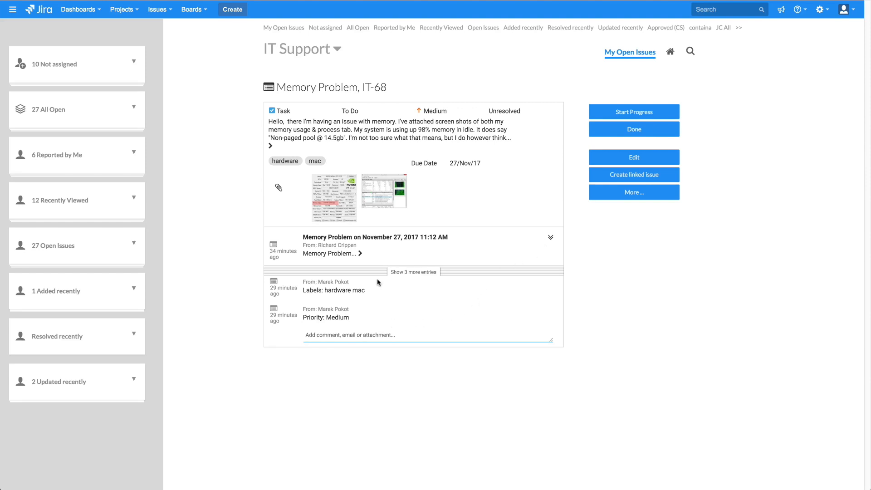
{"action": "left_click", "coordinate": [403, 272]}
{"action": "scroll", "coordinate": [431, 320], "scroll_direction": "down", "scroll_amount": 1}
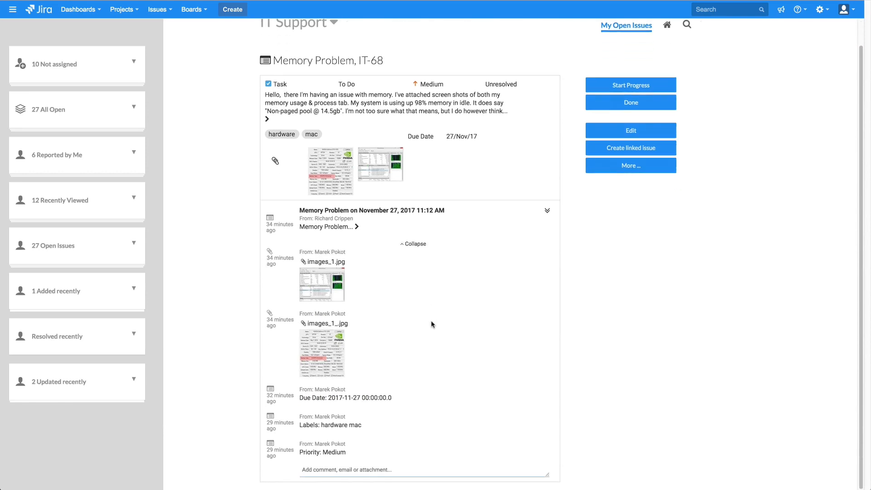
{"action": "left_click", "coordinate": [414, 244]}
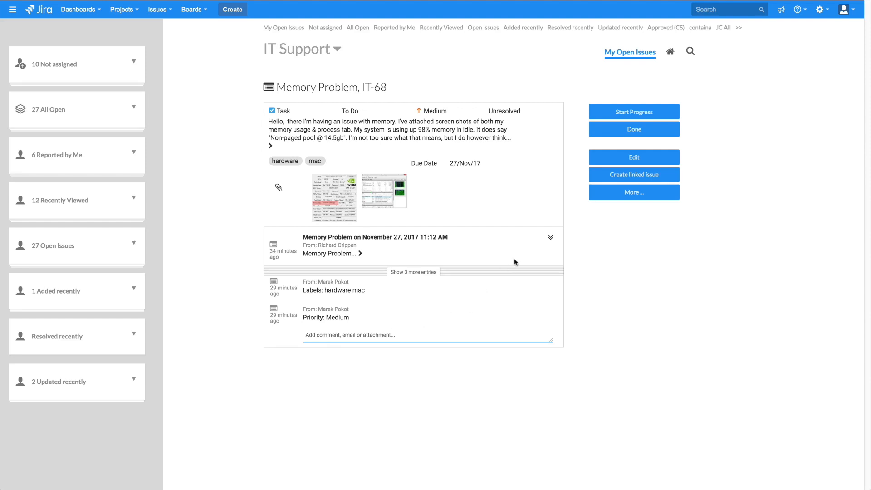
{"action": "left_click", "coordinate": [550, 238]}
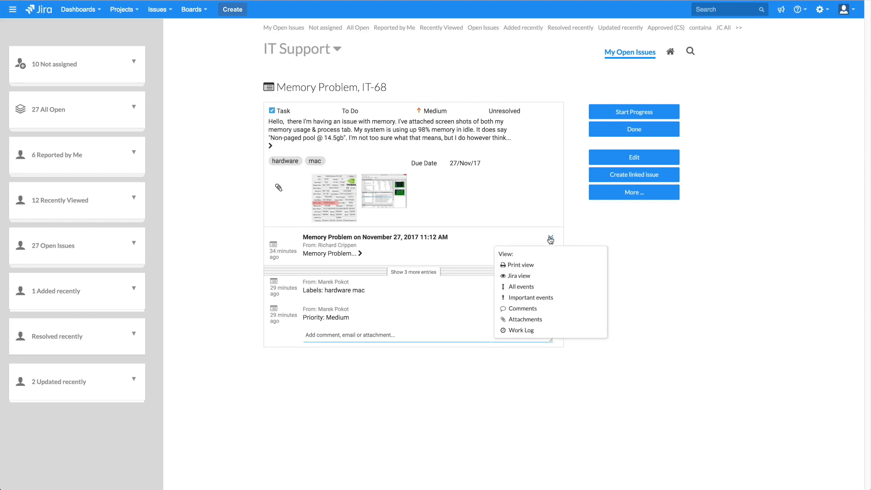
Set IT-68's history view to show only Attachments
{"action": "left_click", "coordinate": [550, 239]}
{"action": "left_click", "coordinate": [551, 239]}
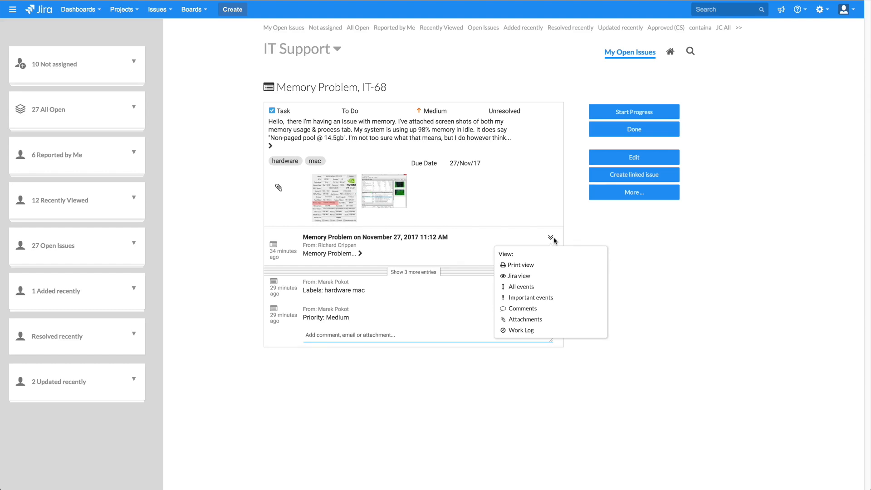
{"action": "left_click", "coordinate": [525, 320]}
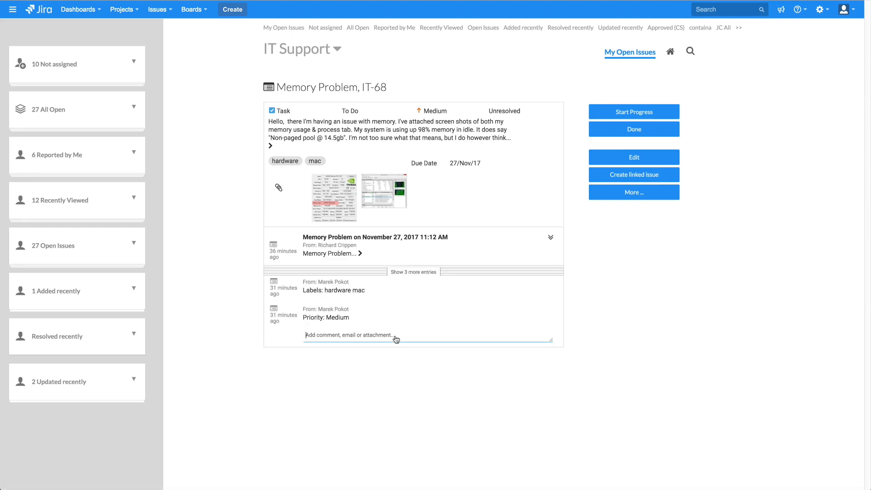
Open the comment editor, then start a new issue linked to IT-68
{"action": "left_click", "coordinate": [395, 335]}
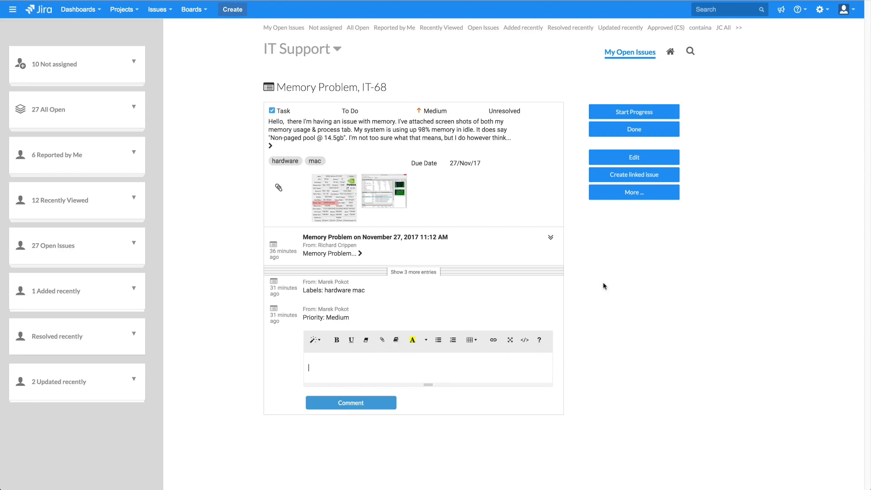
{"action": "left_click", "coordinate": [614, 176]}
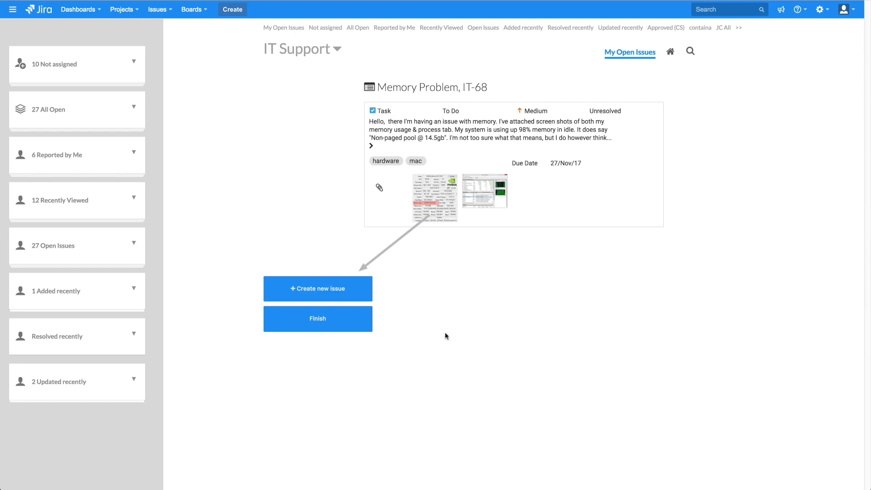
Choose to create a new linked issue and select its link type to IT-68
{"action": "left_click", "coordinate": [324, 290]}
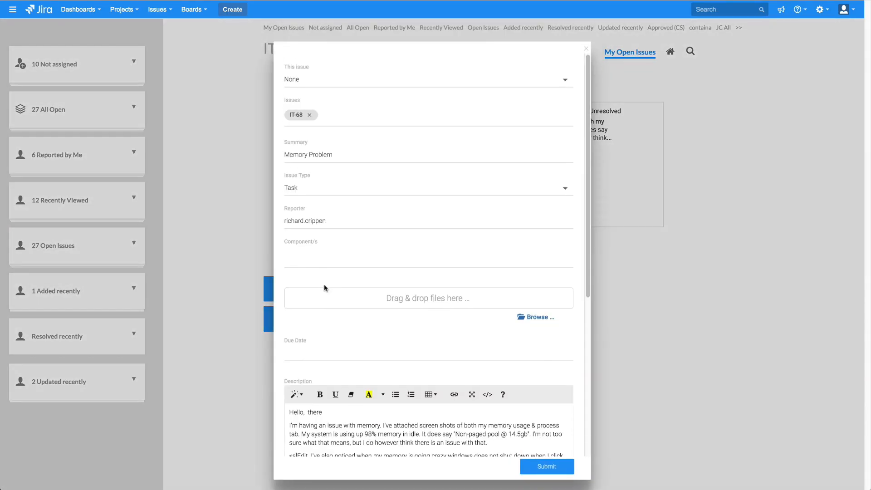
{"action": "left_click", "coordinate": [298, 81]}
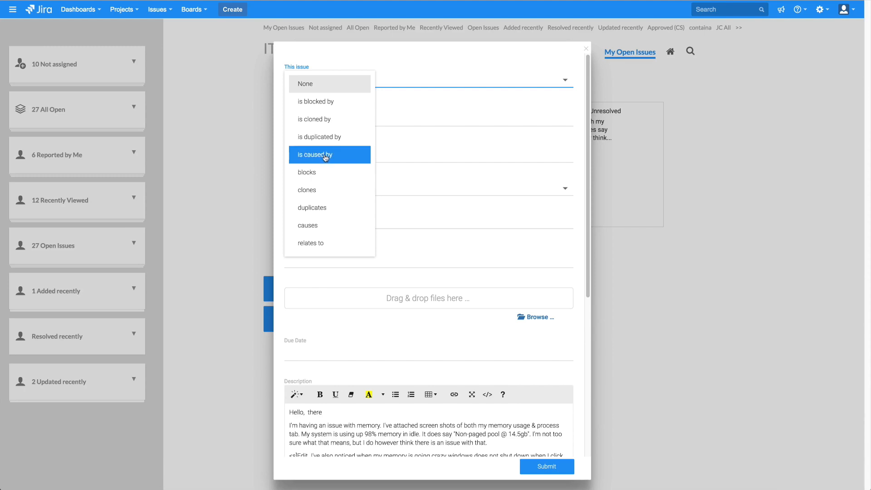
{"action": "left_click", "coordinate": [328, 102]}
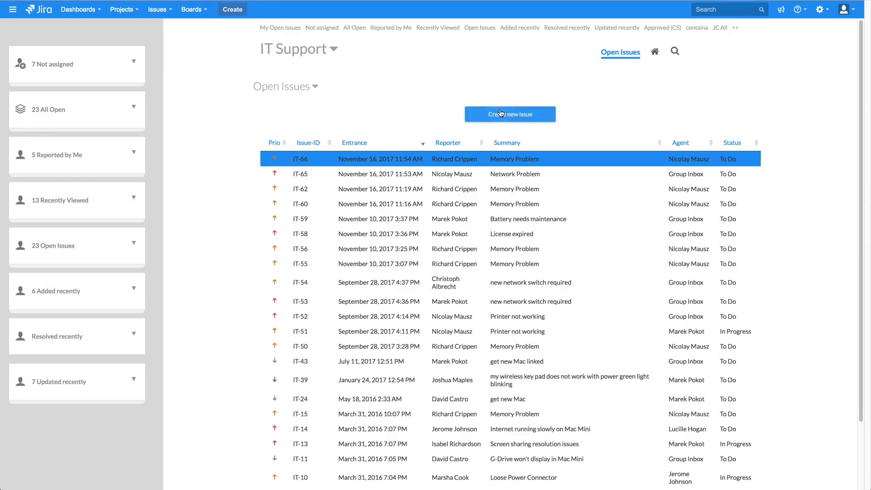
Create a Task titled 'Printer is not working' with the suggested colleague as reporter, and submit it
{"action": "left_click", "coordinate": [500, 113]}
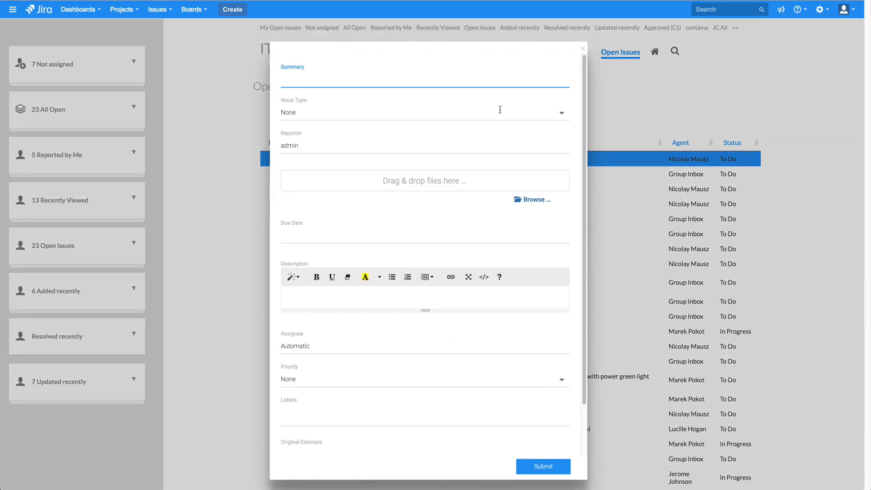
{"action": "type", "text": "Printer is not working"}
{"action": "left_click", "coordinate": [313, 112]}
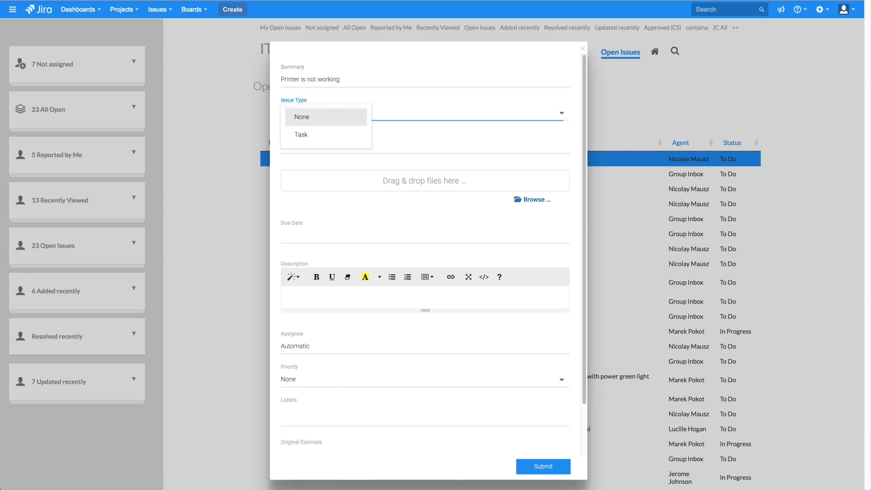
{"action": "left_click", "coordinate": [319, 136]}
{"action": "left_click", "coordinate": [307, 146]}
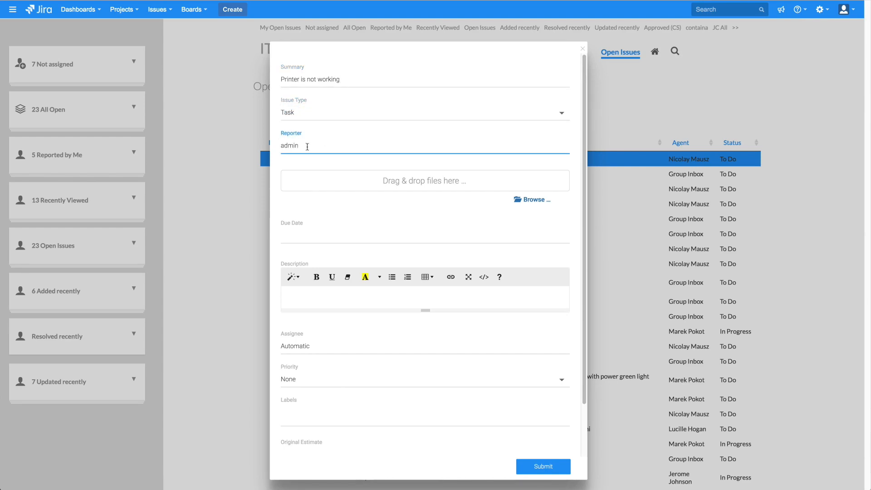
{"action": "key", "text": "BackSpace"}
{"action": "key", "text": "BackSpace"}
{"action": "key", "text": "BackSpace"}
{"action": "key", "text": "BackSpace"}
{"action": "key", "text": "BackSpace"}
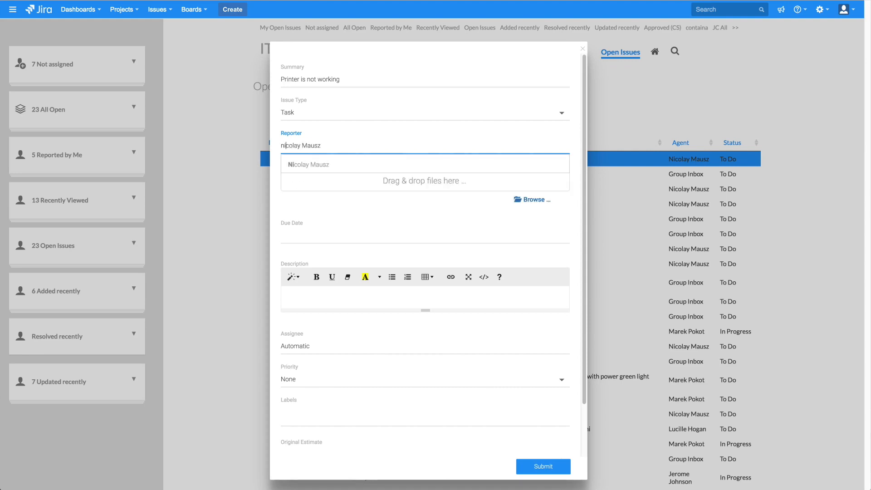
{"action": "left_click", "coordinate": [318, 164]}
{"action": "left_click", "coordinate": [540, 466]}
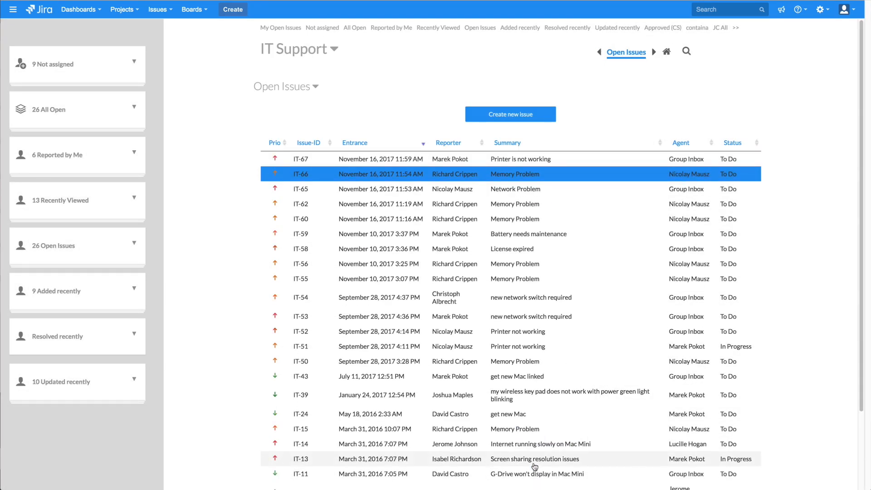
Search for IT-15 in the full-screen search and open it from the results
{"action": "left_click", "coordinate": [694, 50]}
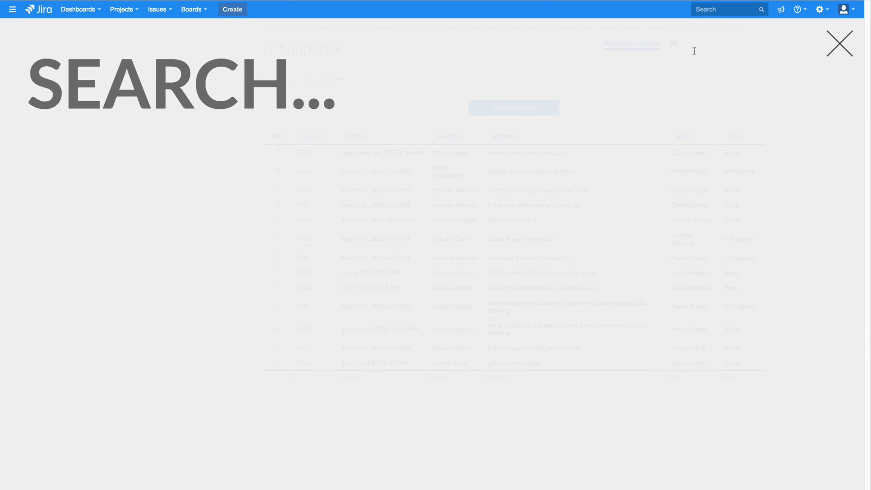
{"action": "type", "text": "IT"}
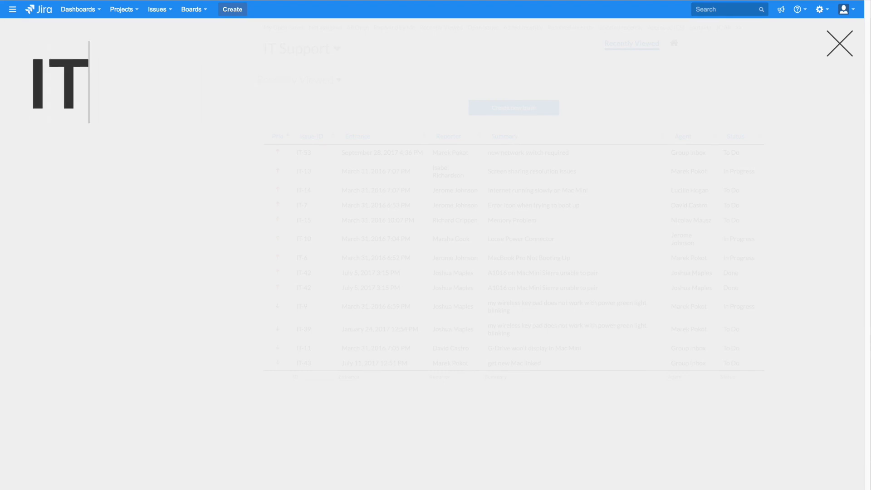
{"action": "type", "text": "-15"}
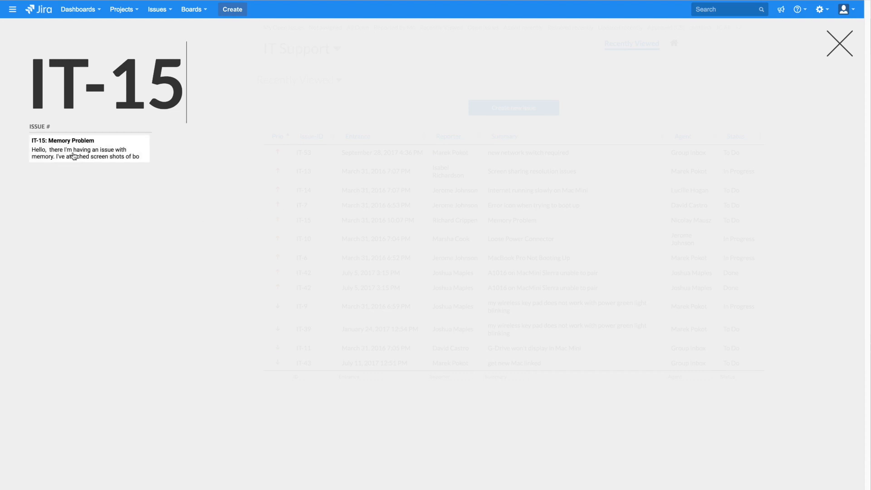
{"action": "left_click", "coordinate": [74, 156]}
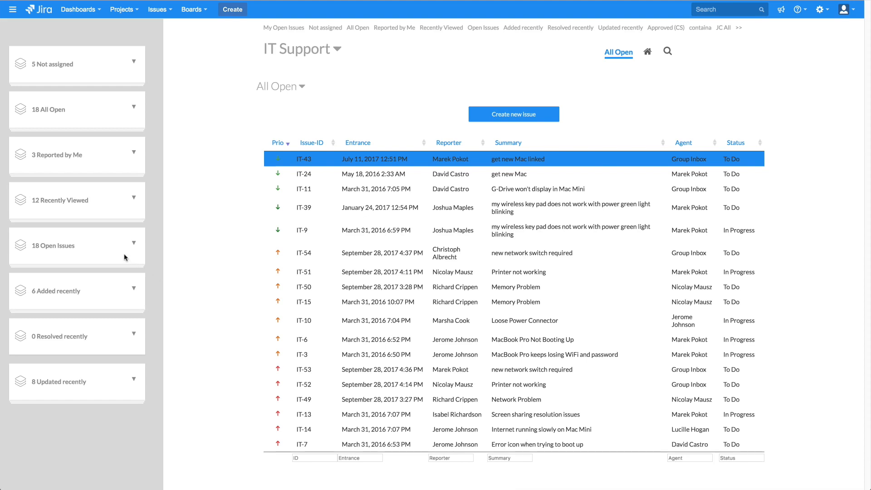
Expand the Recently Viewed card and preview the descriptions of IT-15 and IT-13
{"action": "left_click", "coordinate": [129, 202]}
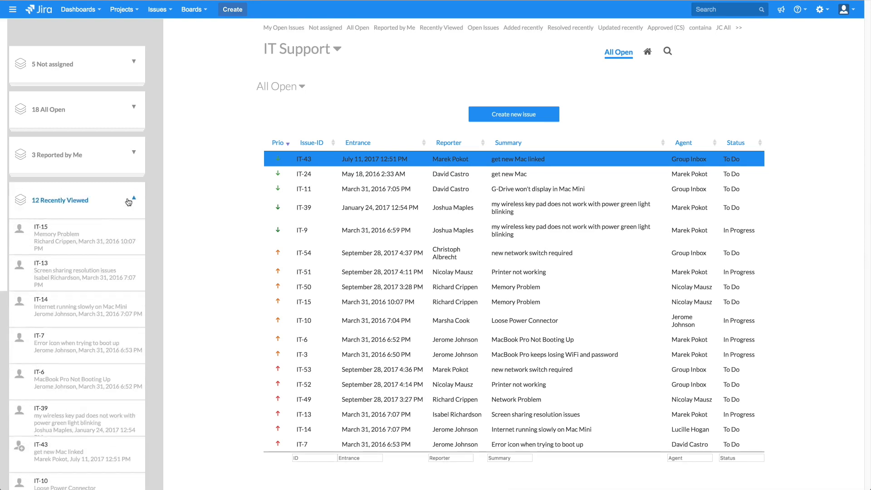
{"action": "mouse_move", "coordinate": [66, 250]}
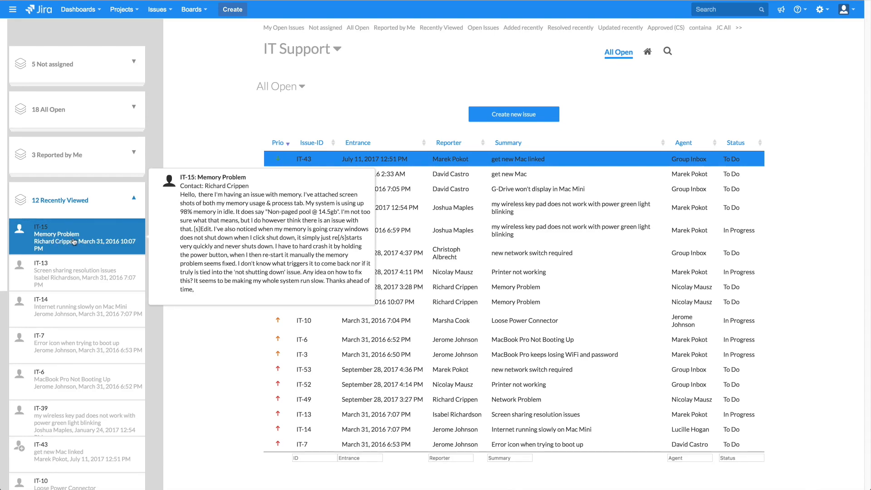
{"action": "mouse_move", "coordinate": [74, 270]}
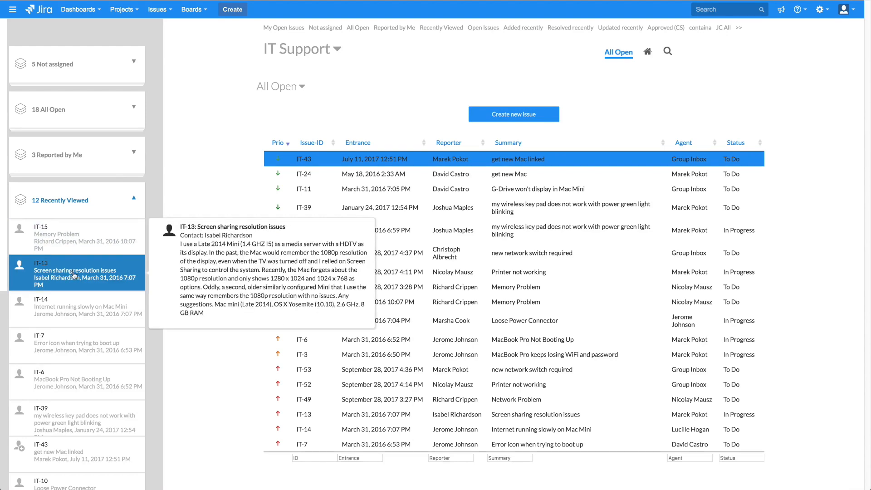
Open the Recently Viewed list and filter it by issue ID 15
{"action": "left_click", "coordinate": [73, 203]}
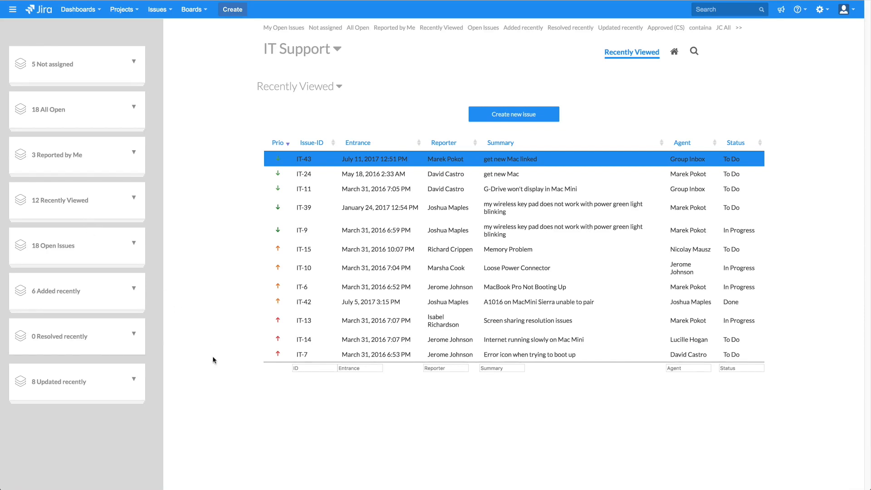
{"action": "left_click", "coordinate": [310, 367]}
{"action": "type", "text": "15"}
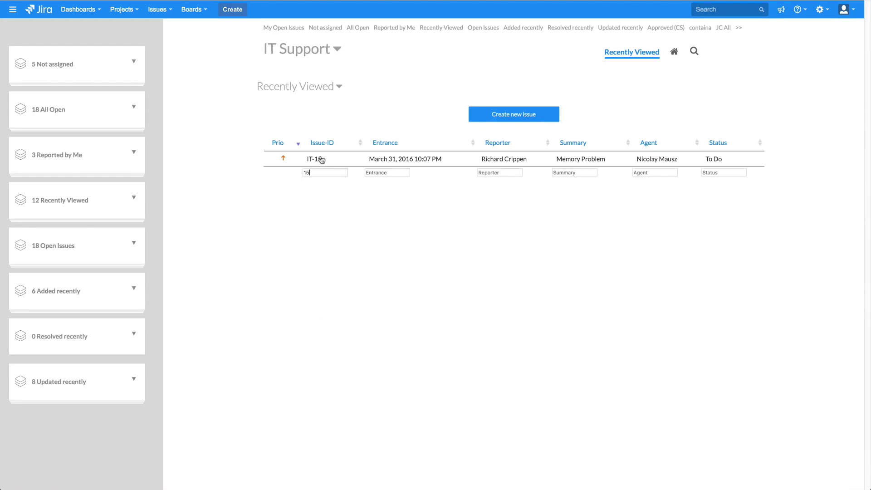
Clear the ID filter, filter by summary 'Mem', then clear that filter too
{"action": "key", "text": "BackSpace"}
{"action": "key", "text": "BackSpace"}
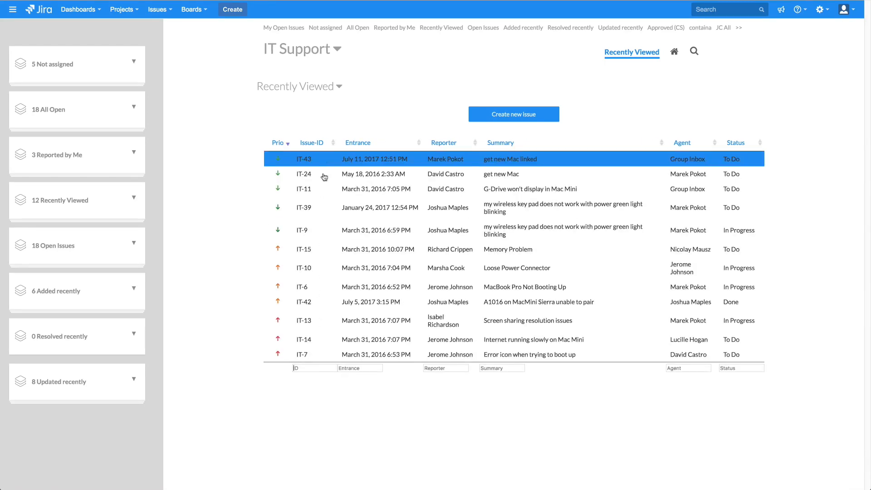
{"action": "left_click", "coordinate": [511, 367]}
{"action": "type", "text": "Memory"}
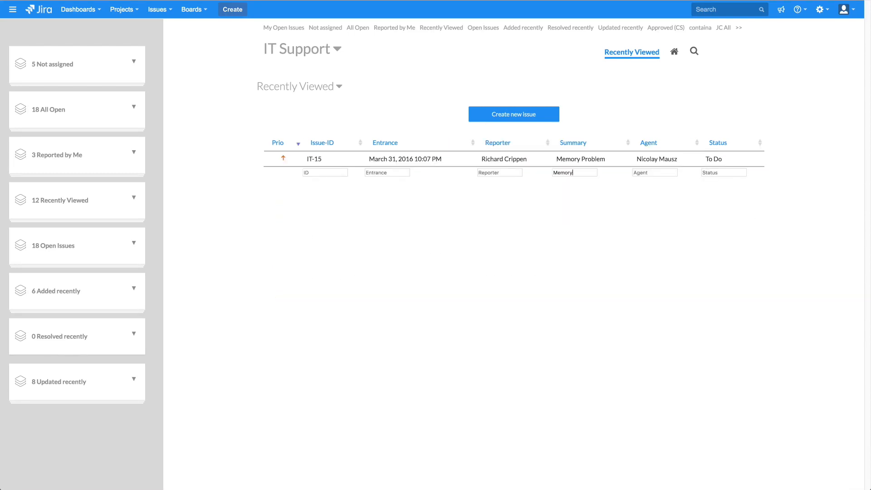
{"action": "key", "text": "BackSpace"}
{"action": "key", "text": "BackSpace"}
{"action": "key", "text": "BackSpace"}
{"action": "key", "text": "BackSpace"}
{"action": "key", "text": "BackSpace"}
{"action": "key", "text": "BackSpace"}
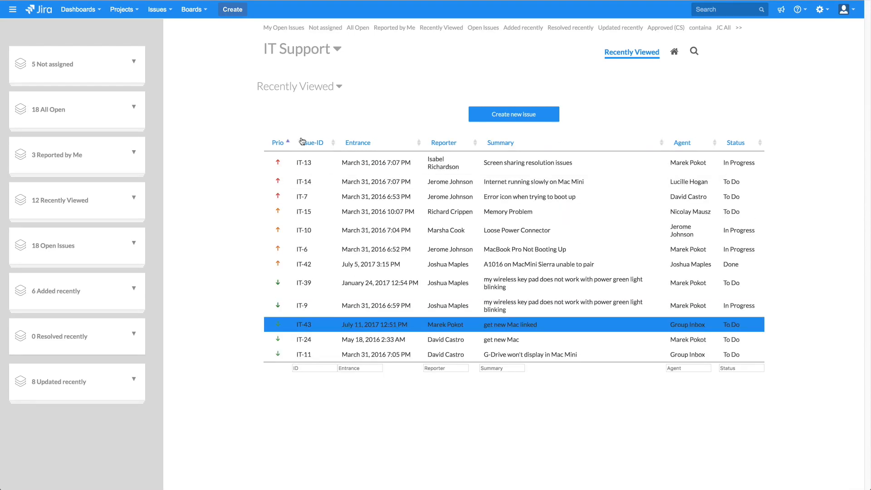
Change the queue from Recently Viewed to Open Issues, keeping the IT Support project selected
{"action": "left_click", "coordinate": [315, 92]}
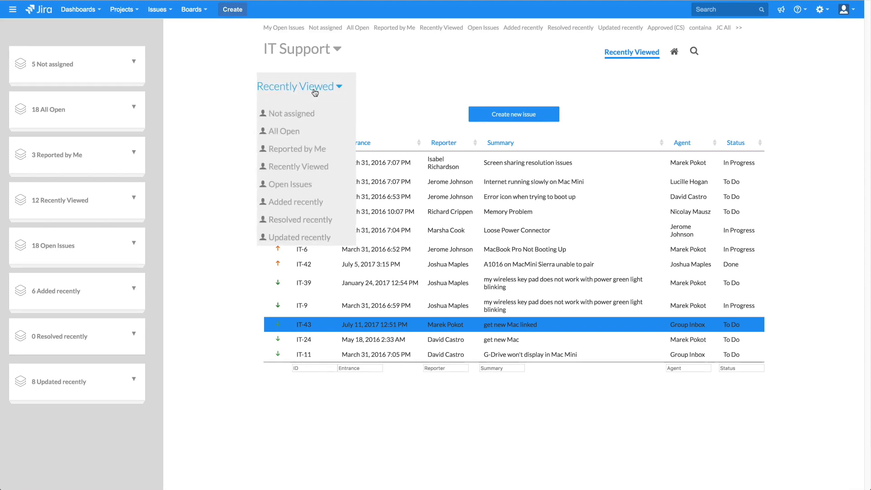
{"action": "left_click", "coordinate": [283, 185]}
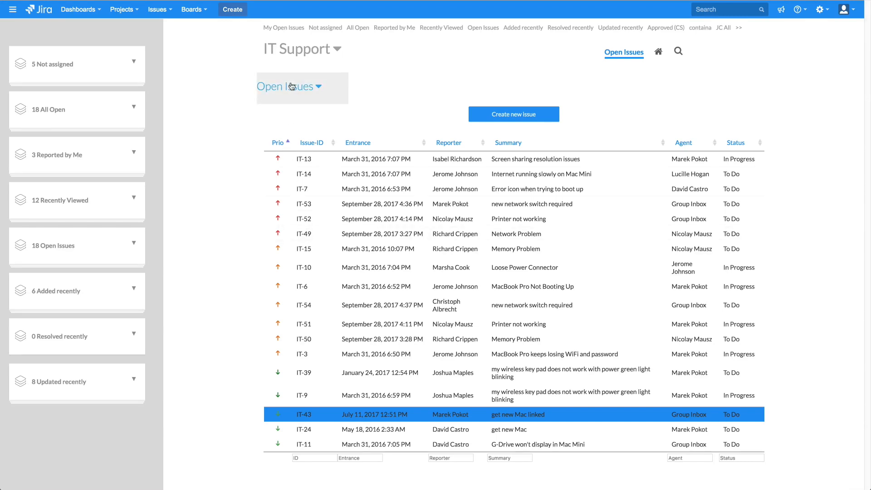
{"action": "left_click", "coordinate": [315, 56]}
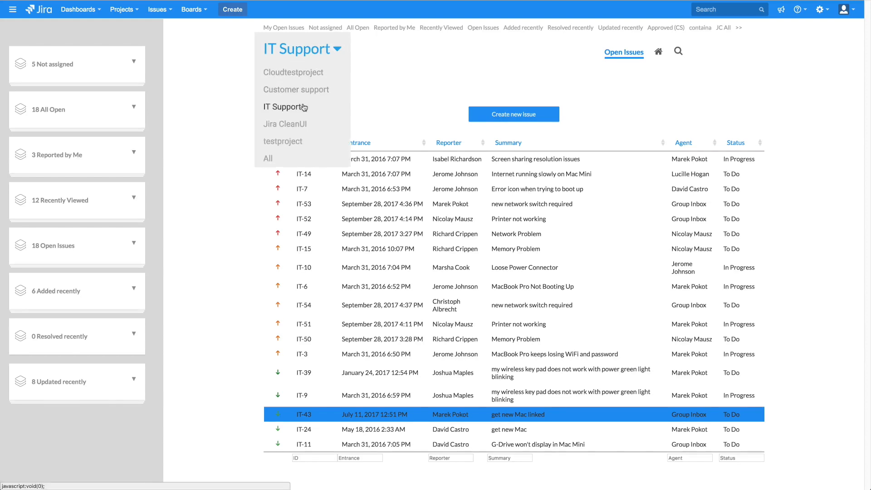
{"action": "left_click", "coordinate": [337, 48]}
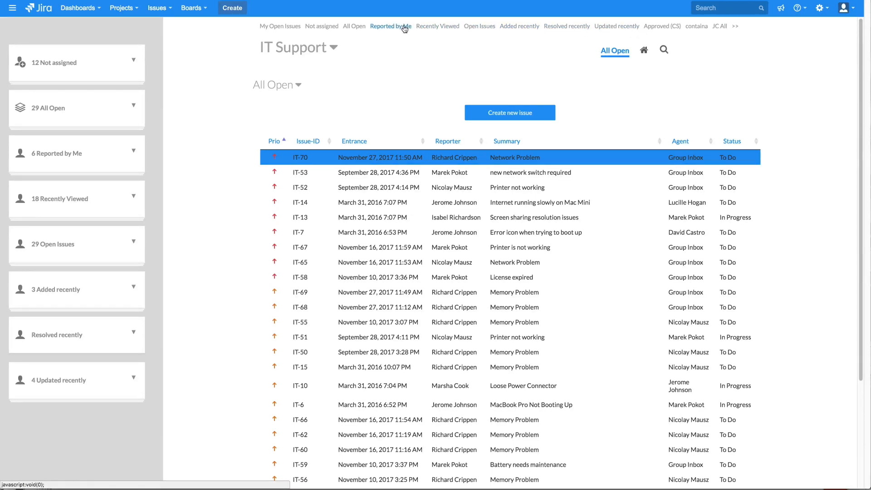
Go from the Recently Viewed list to the FDS plugin's admin settings
{"action": "left_click", "coordinate": [427, 26]}
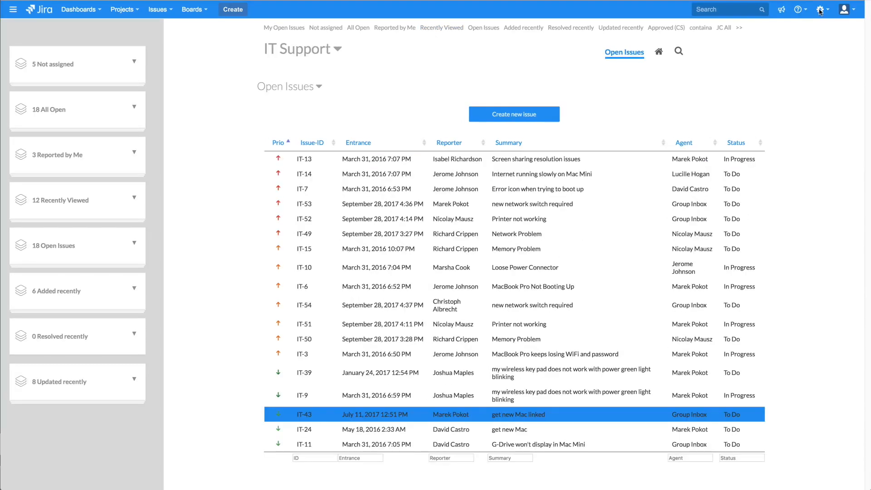
{"action": "left_click", "coordinate": [820, 10]}
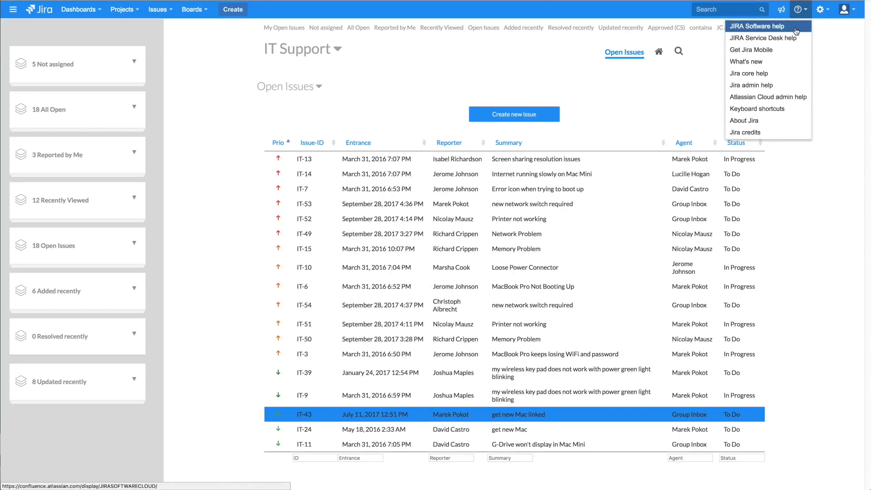
{"action": "left_click", "coordinate": [806, 38]}
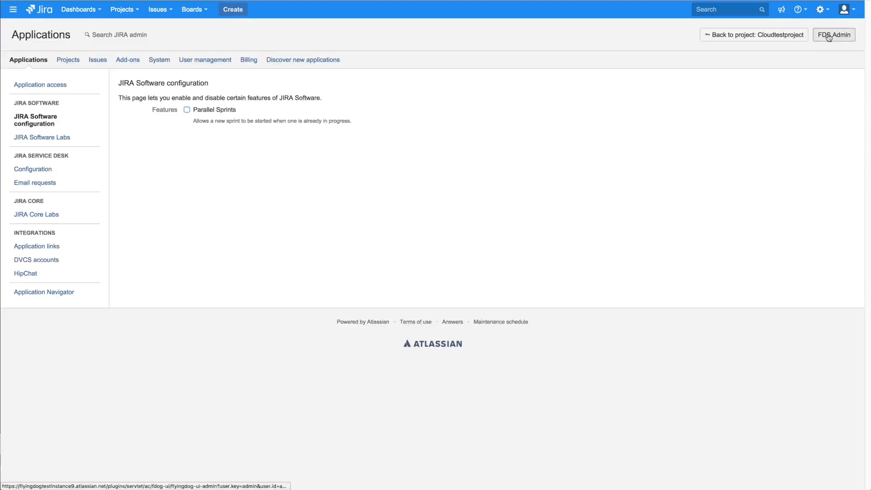
{"action": "left_click", "coordinate": [829, 37]}
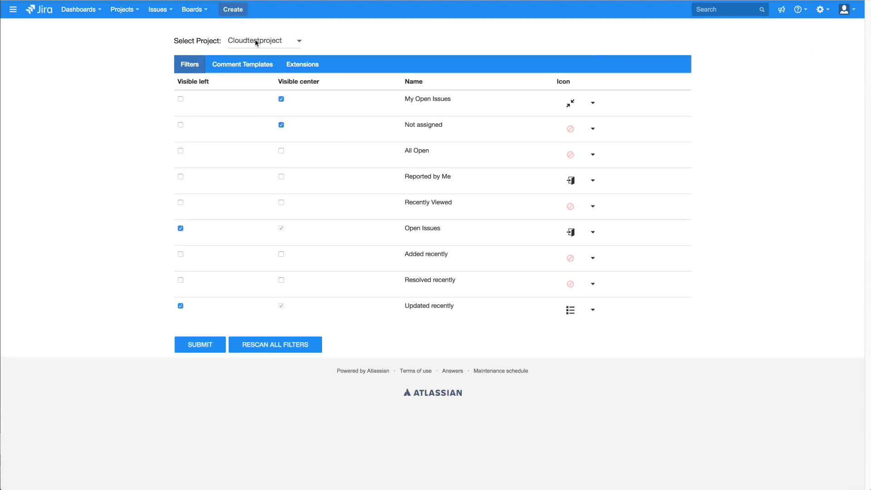
For the IT Support project, show the Not assigned filter centre instead of left, and save
{"action": "left_click", "coordinate": [257, 42]}
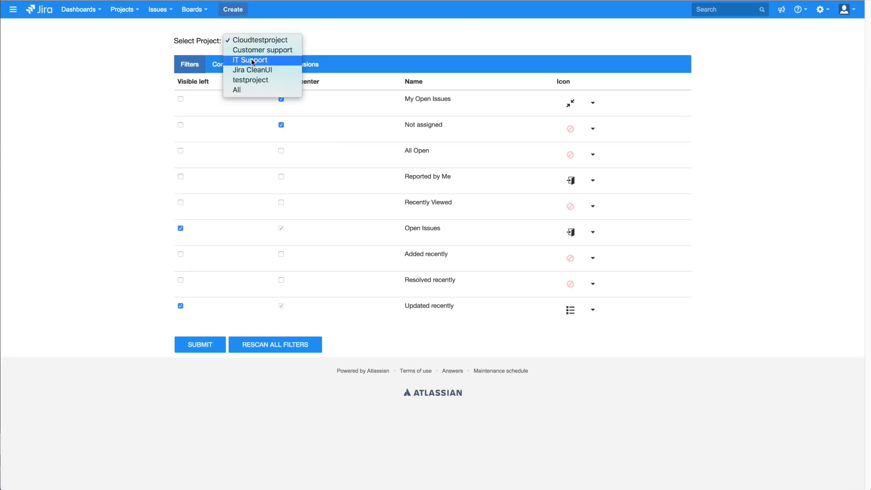
{"action": "left_click", "coordinate": [253, 60]}
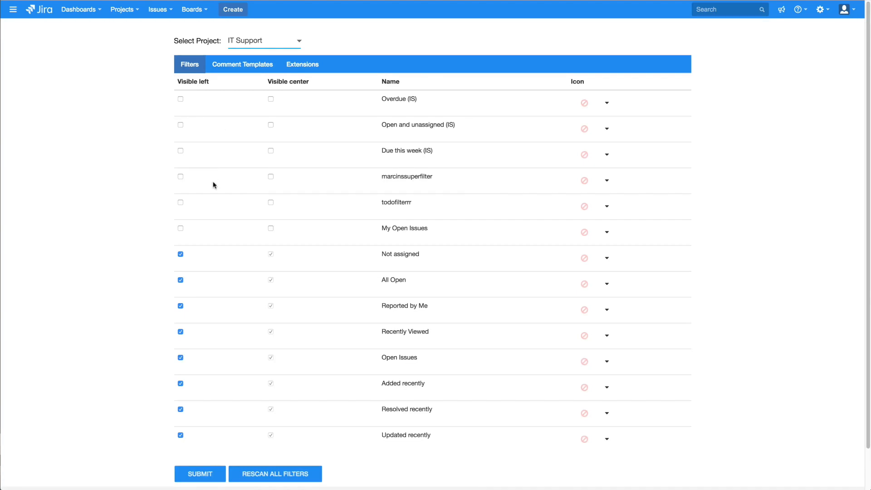
{"action": "left_click", "coordinate": [180, 254]}
{"action": "left_click", "coordinate": [201, 473]}
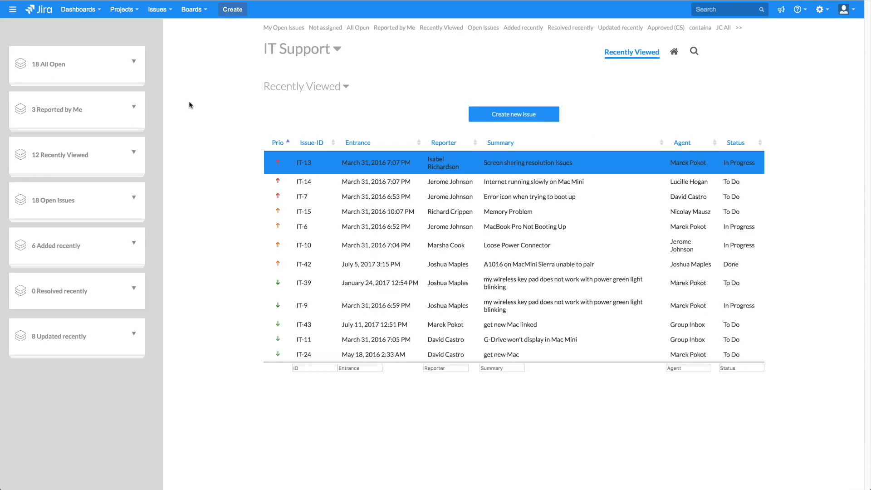
Bring up IT Support's All Open list, checking the filter list and administration options
{"action": "left_click", "coordinate": [304, 88]}
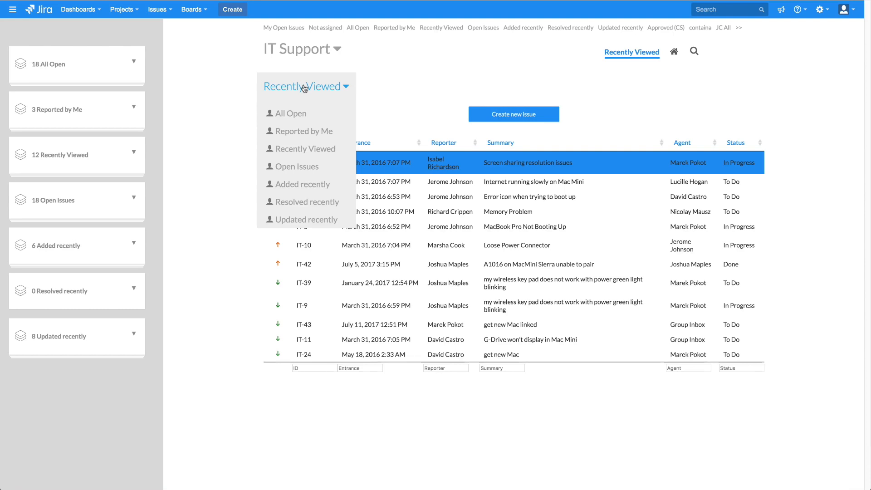
{"action": "left_click", "coordinate": [304, 88]}
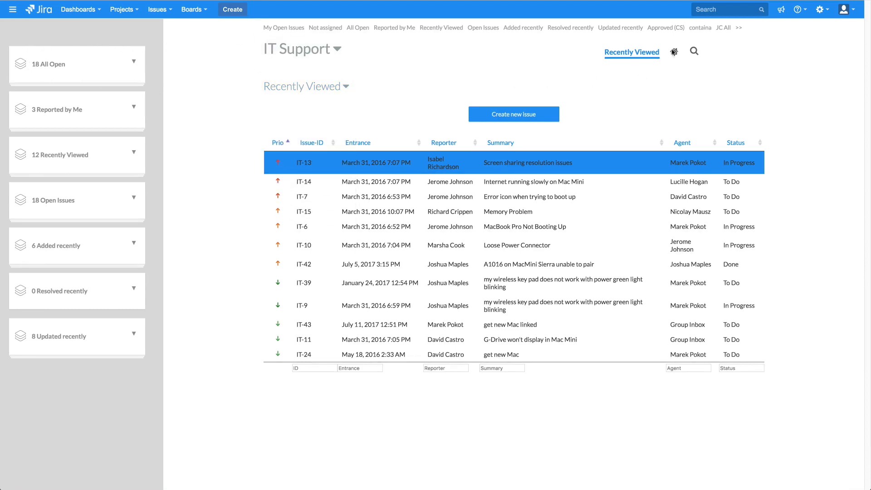
{"action": "left_click", "coordinate": [818, 10]}
{"action": "left_click", "coordinate": [790, 38]}
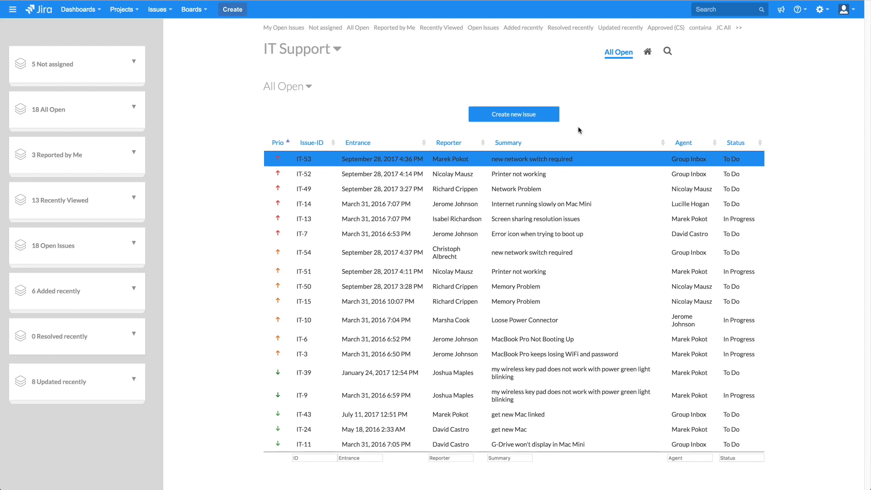
View the keyboard shortcuts, then step down the list with K to open IT-15 'Memory Problem'
{"action": "key", "text": "shift+slash"}
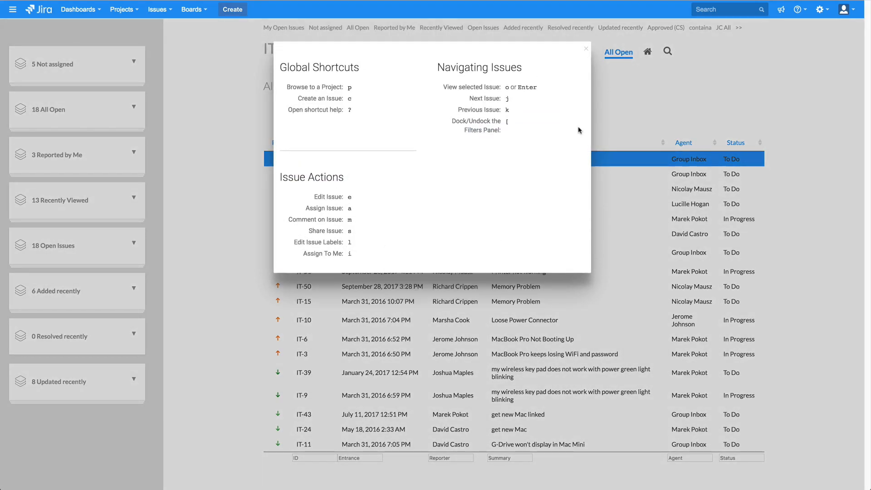
{"action": "left_click", "coordinate": [588, 50]}
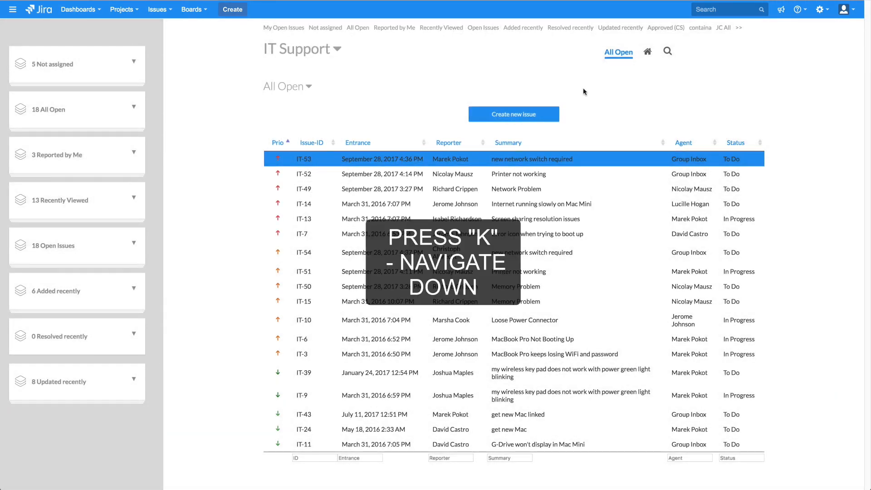
{"action": "key", "text": "k"}
{"action": "key", "text": "k"}
{"action": "key", "text": "k"}
{"action": "key", "text": "k"}
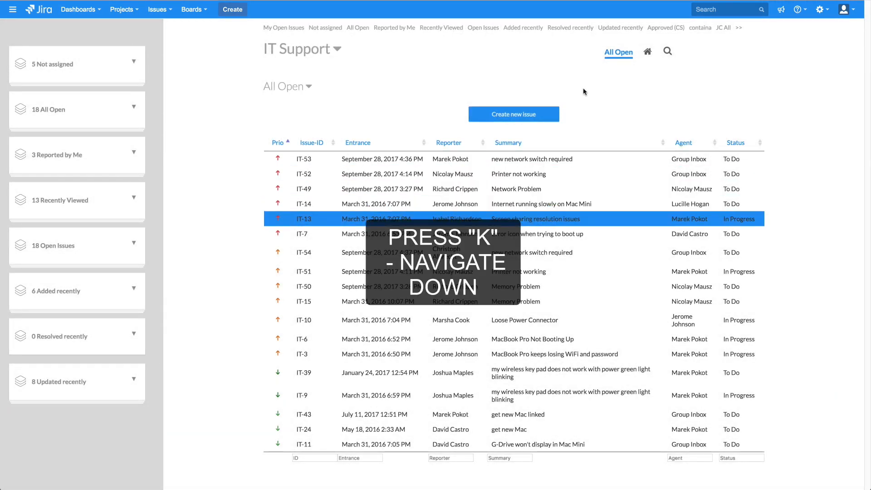
{"action": "key", "text": "k"}
{"action": "key", "text": "k"}
{"action": "key", "text": "k"}
{"action": "key", "text": "k"}
{"action": "key", "text": "k"}
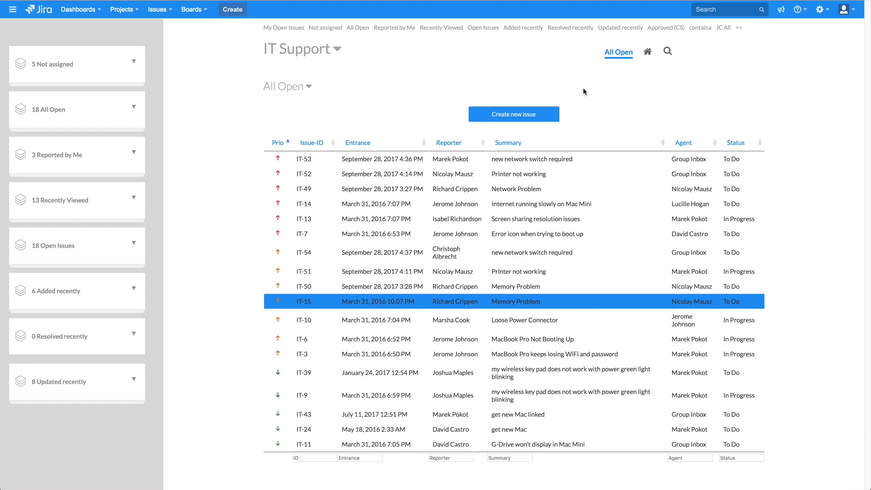
{"action": "key", "text": "Return"}
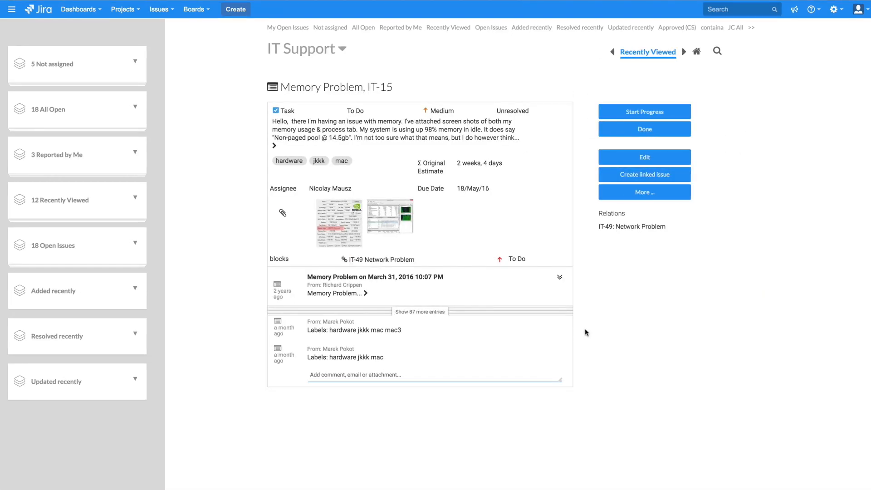
Enable Night mode in the profile preferences, save it, and go back to issue IT-15
{"action": "left_click", "coordinate": [858, 12]}
{"action": "left_click", "coordinate": [825, 48]}
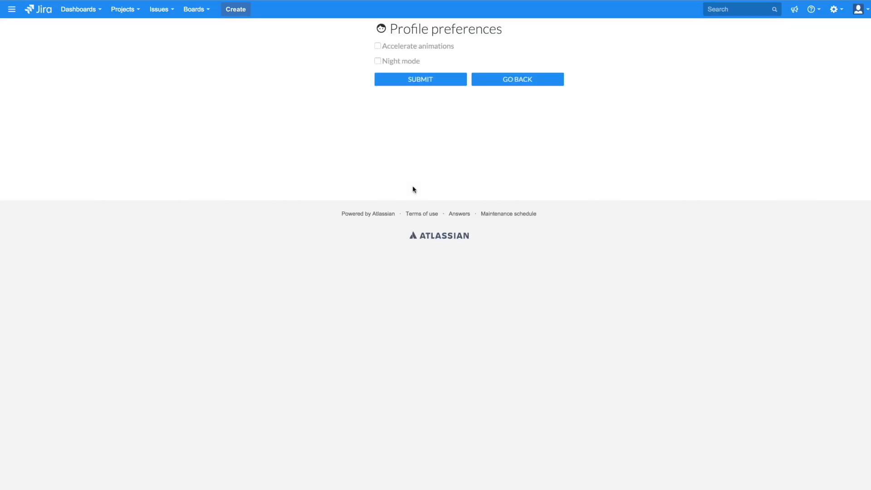
{"action": "left_click", "coordinate": [377, 61]}
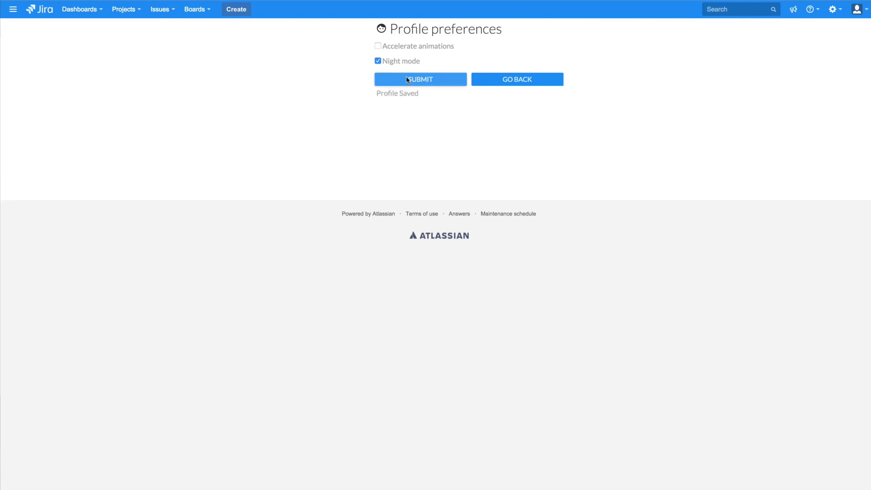
{"action": "left_click", "coordinate": [407, 79]}
{"action": "left_click", "coordinate": [506, 81]}
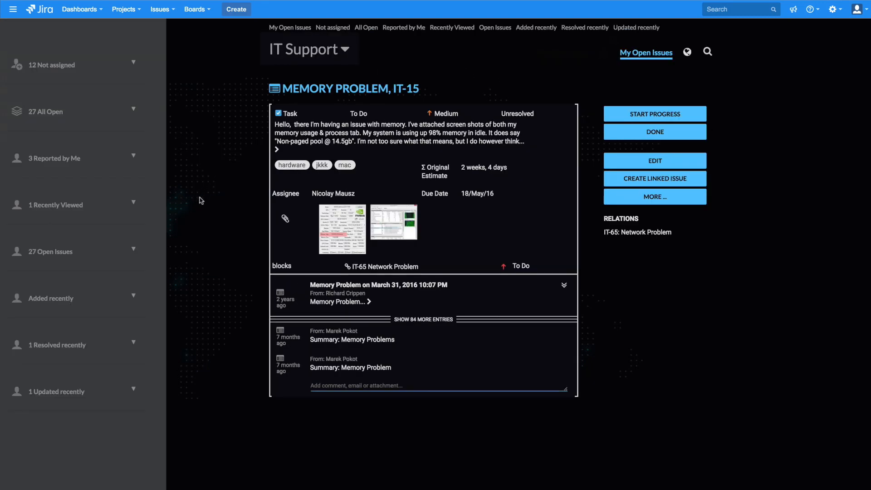
{"action": "left_click", "coordinate": [133, 250]}
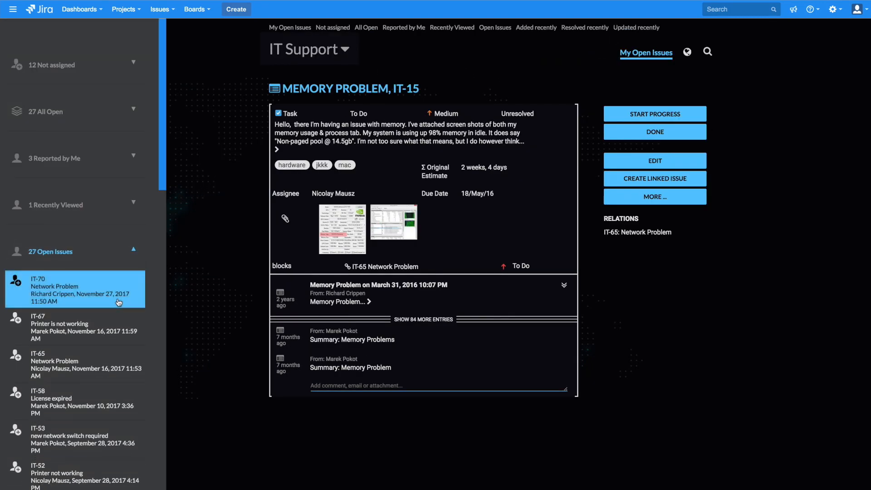
{"action": "left_click", "coordinate": [421, 320]}
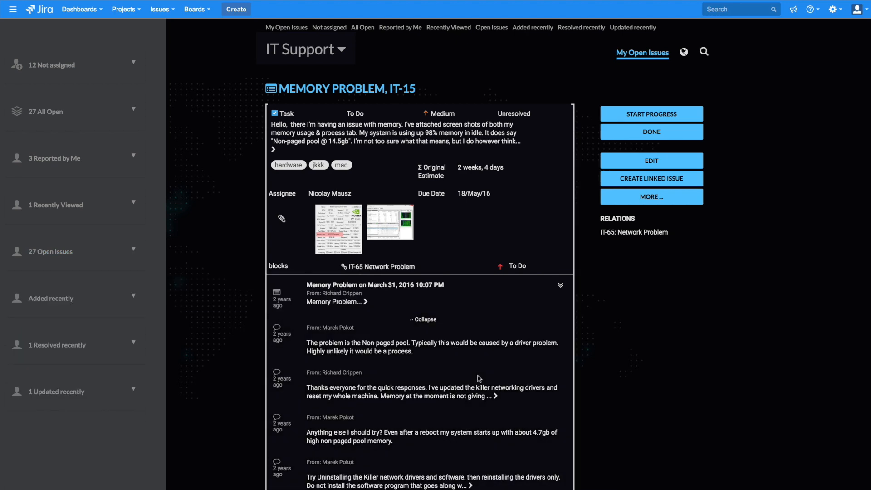
{"action": "left_click", "coordinate": [420, 320]}
{"action": "left_click", "coordinate": [366, 301]}
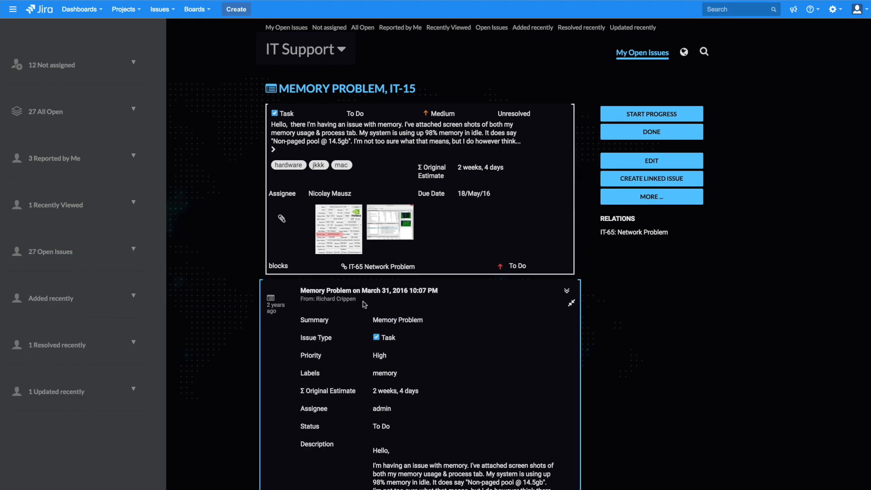
{"action": "scroll", "coordinate": [366, 335], "scroll_direction": "down", "scroll_amount": 3}
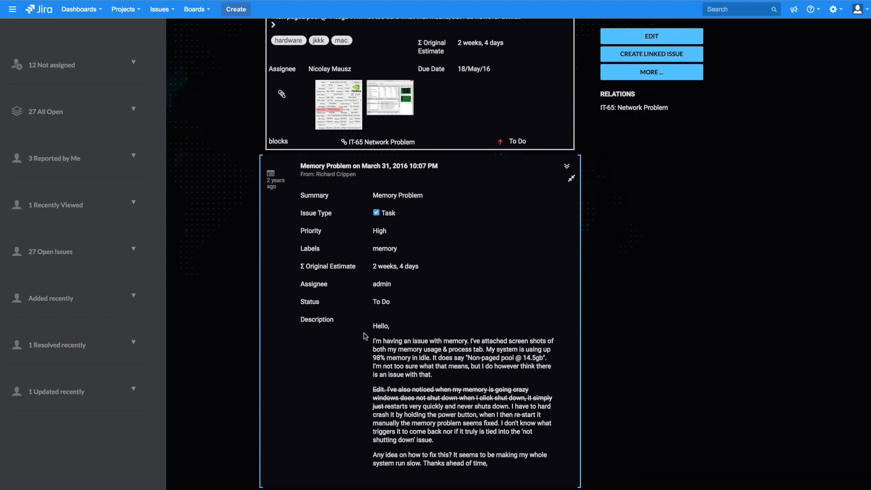
{"action": "scroll", "coordinate": [365, 335], "scroll_direction": "up", "scroll_amount": 1}
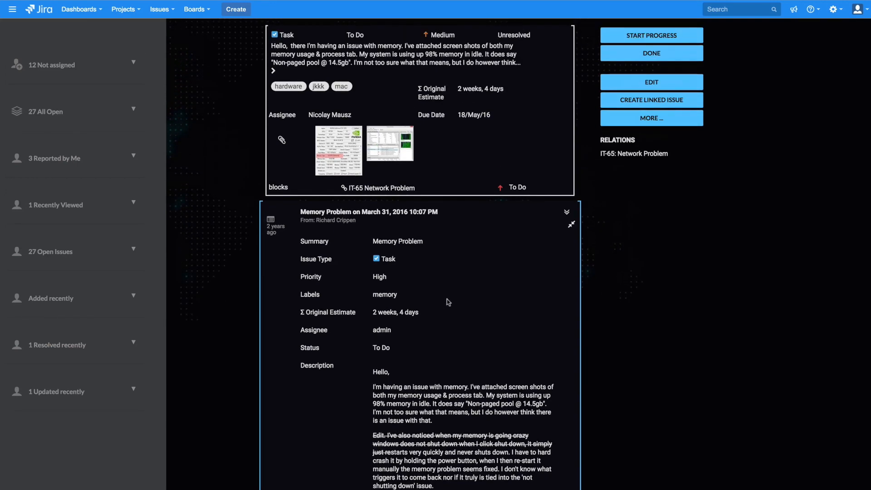
{"action": "left_click", "coordinate": [570, 226]}
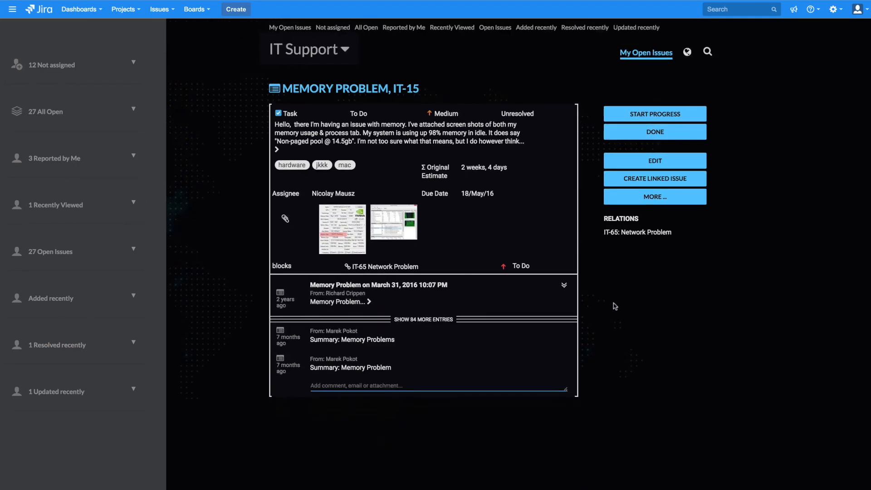